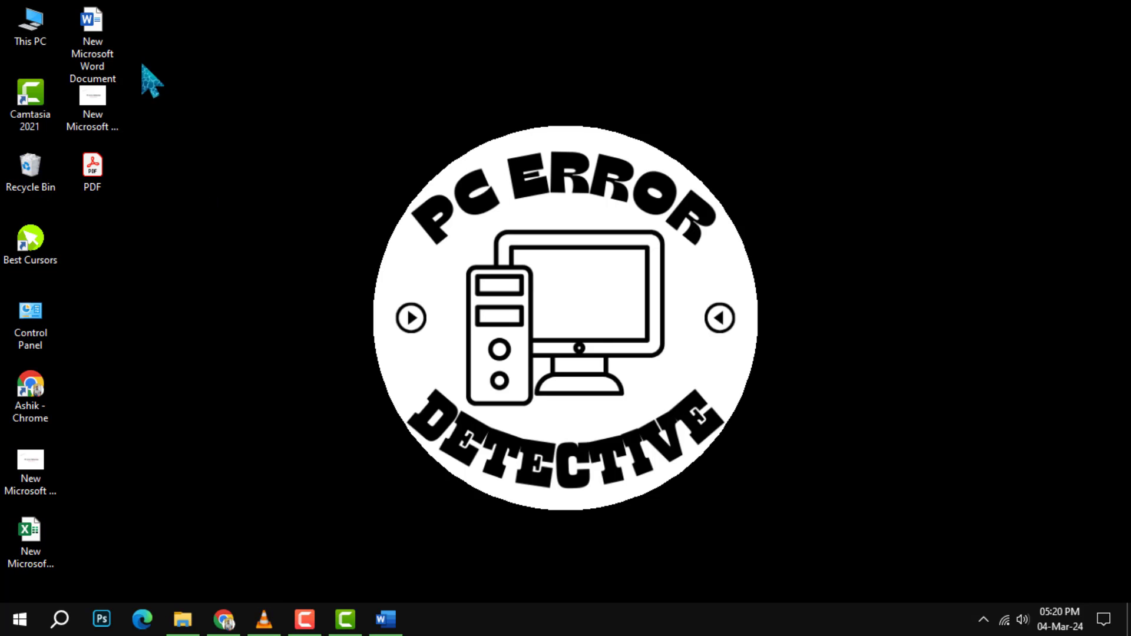
# Open the PC ERROR DETECTIVE document and select the Hello/Hi comment thread on Roman
pyautogui.rightClick(97, 37)
pyautogui.click(113, 35)
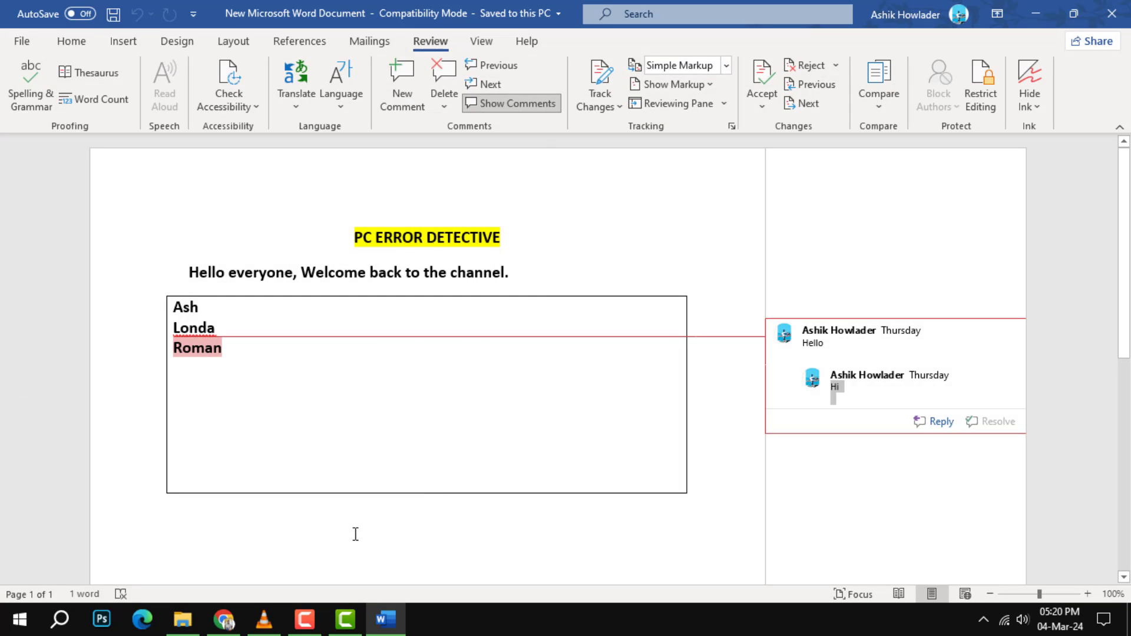
pyautogui.click(351, 533)
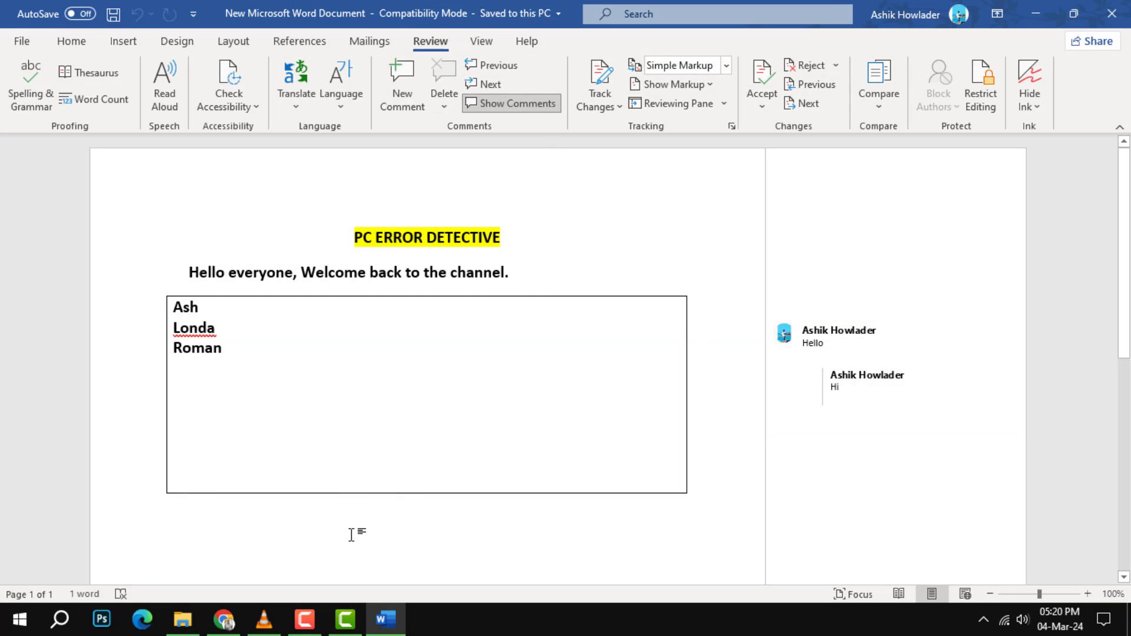
pyautogui.click(1004, 387)
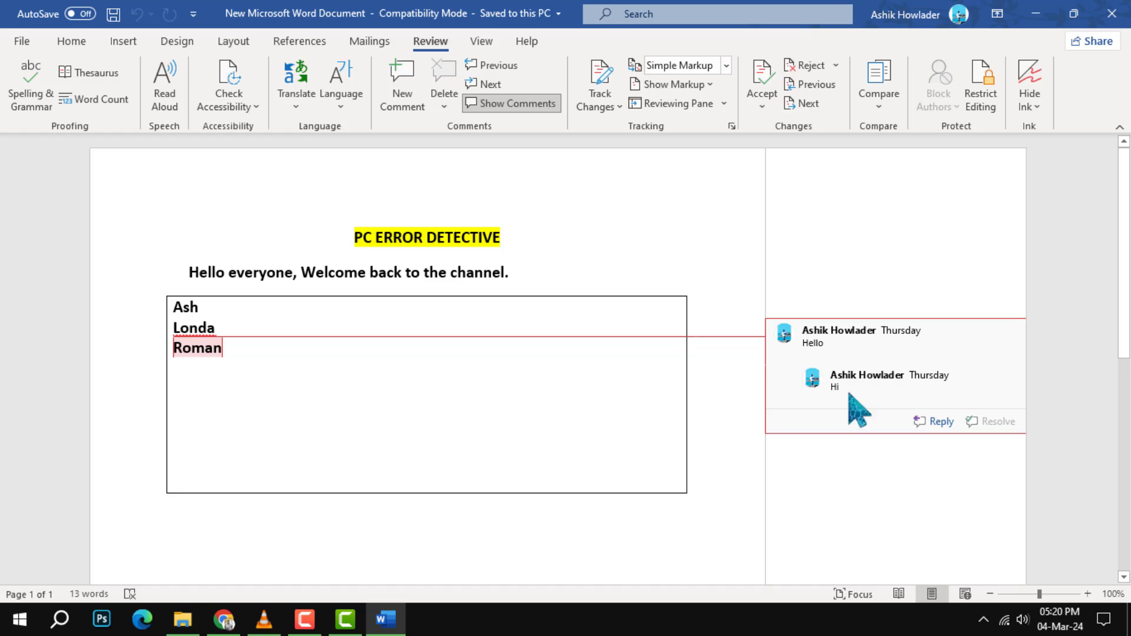
pyautogui.click(742, 527)
pyautogui.click(826, 389)
pyautogui.click(751, 494)
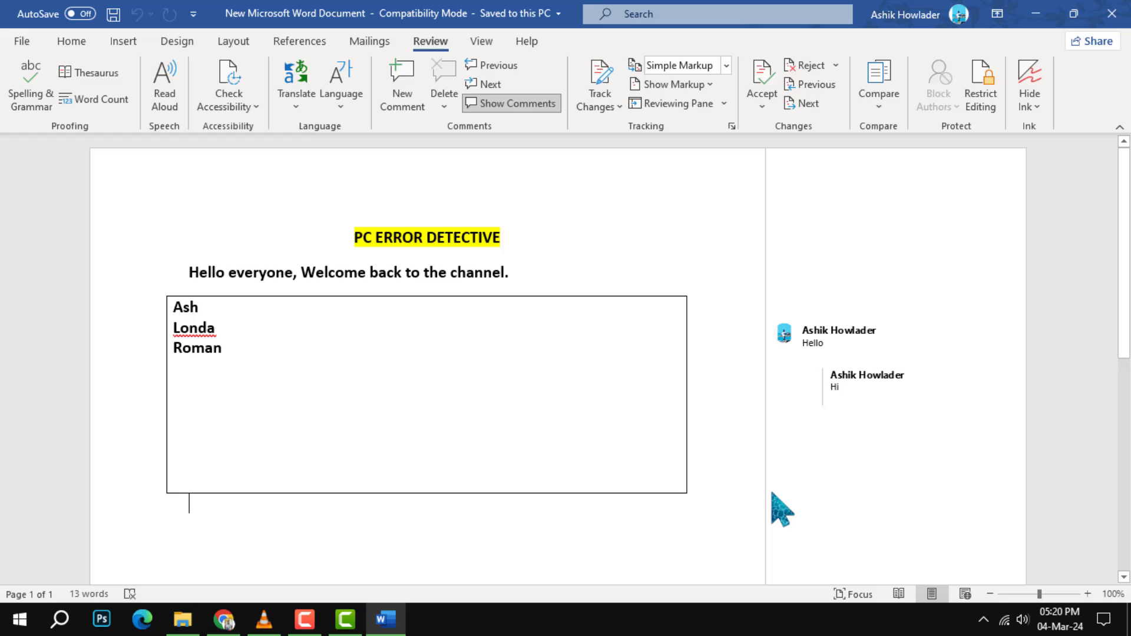
pyautogui.click(822, 382)
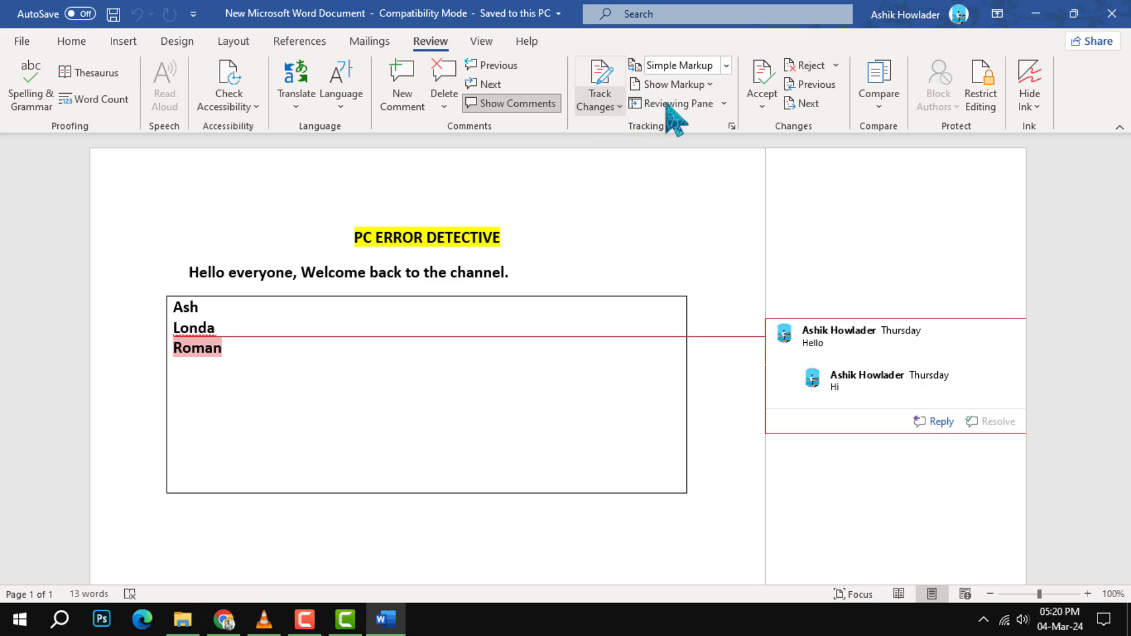
# Delete the selected comment thread, undo that, then use Delete All Comments in Document
pyautogui.click(443, 108)
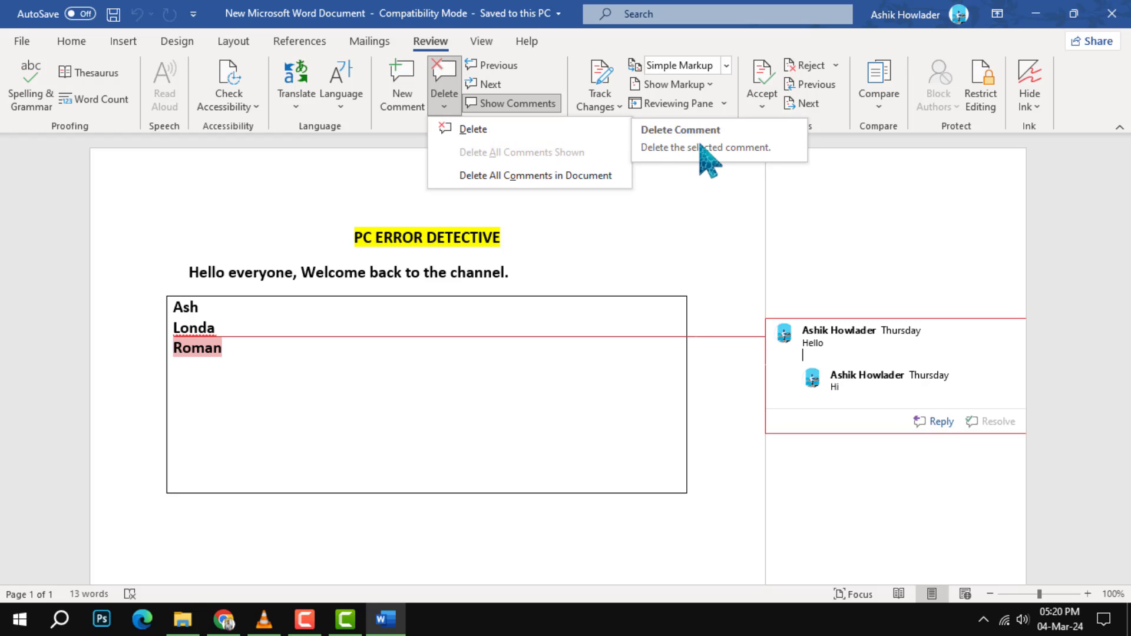
pyautogui.click(568, 128)
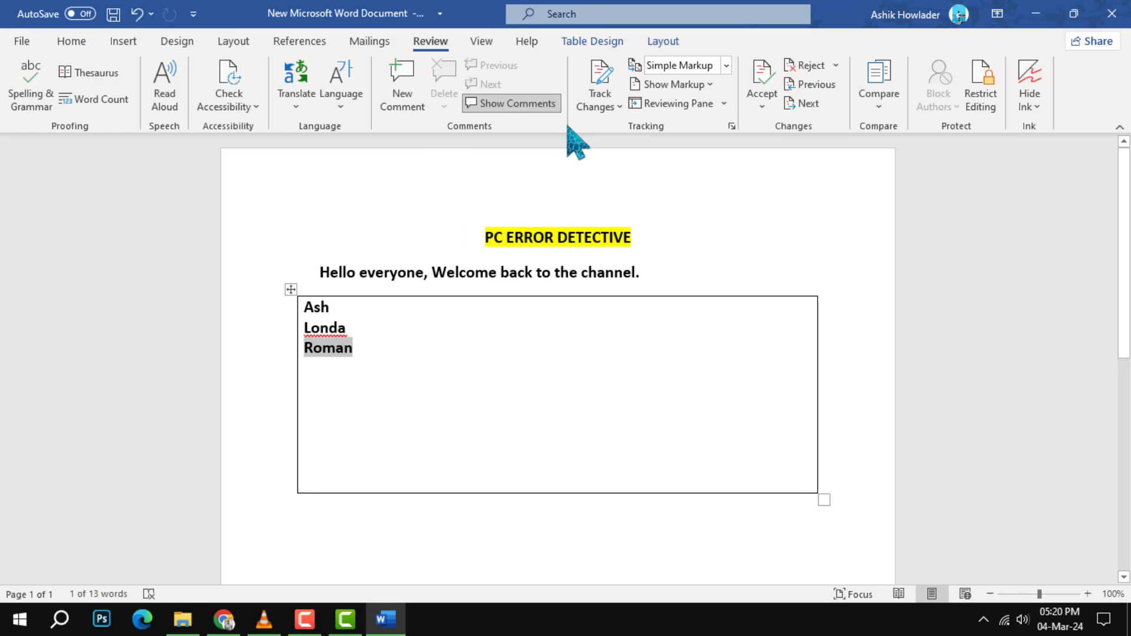
pyautogui.hotkey('ctrl', 'z')
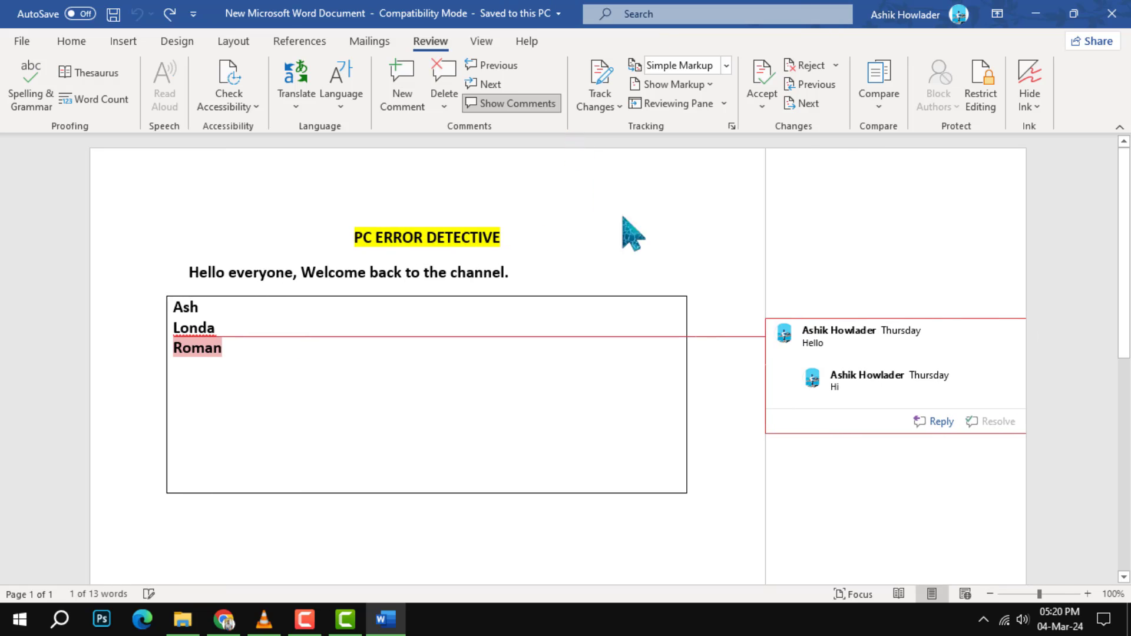
pyautogui.click(442, 107)
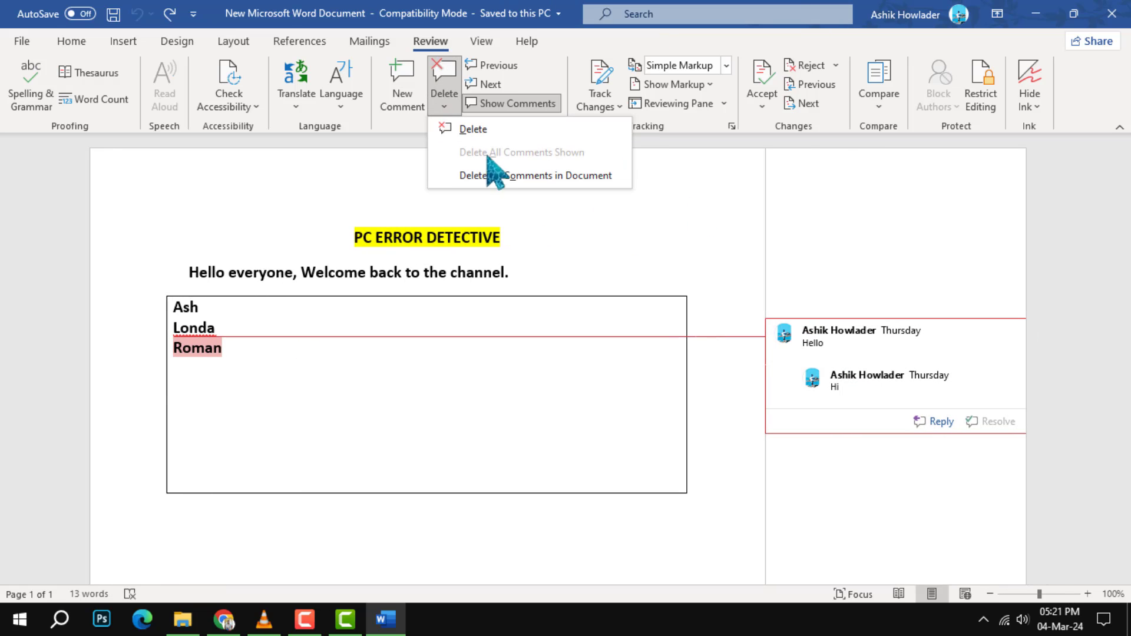
pyautogui.click(555, 175)
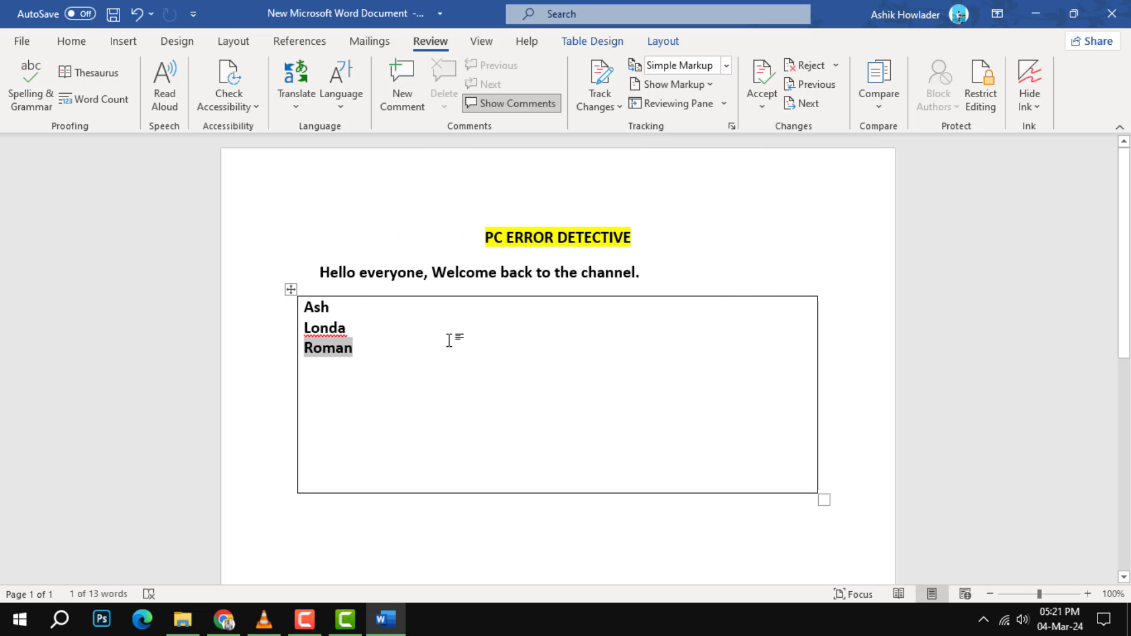
# Place the cursor in the greeting line and switch to the Home tab's formatting tools
pyautogui.click(437, 282)
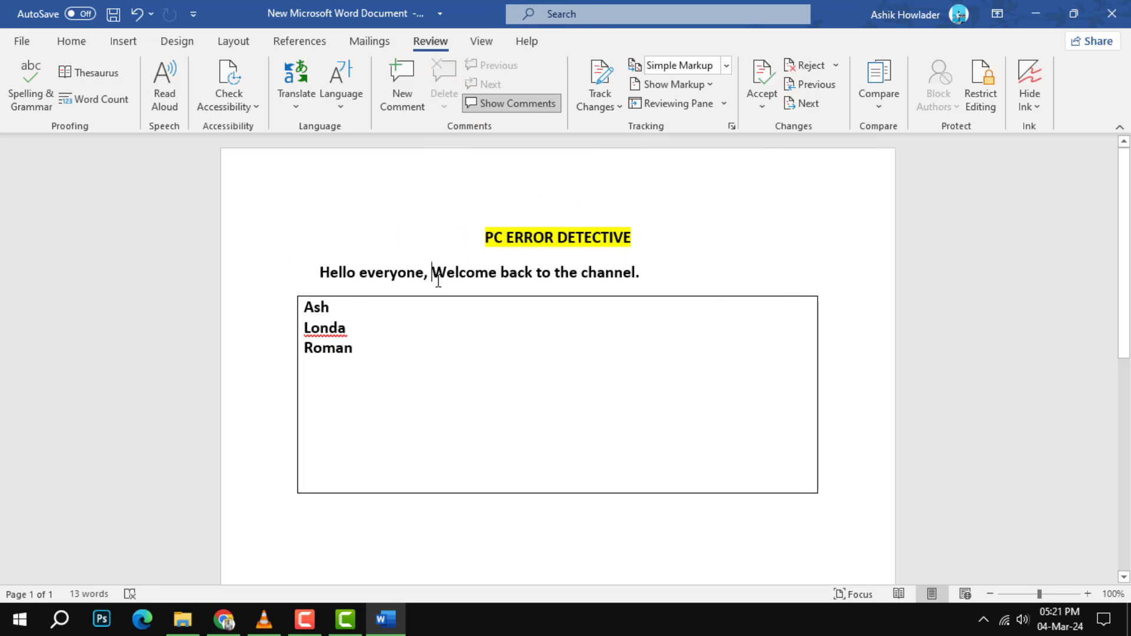
pyautogui.click(71, 40)
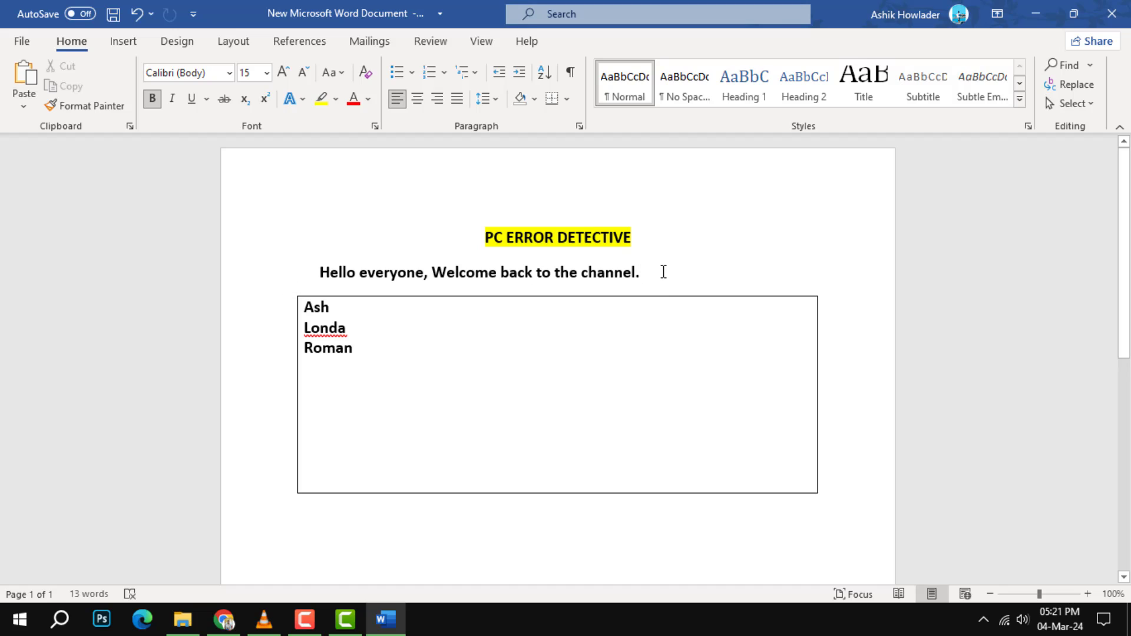